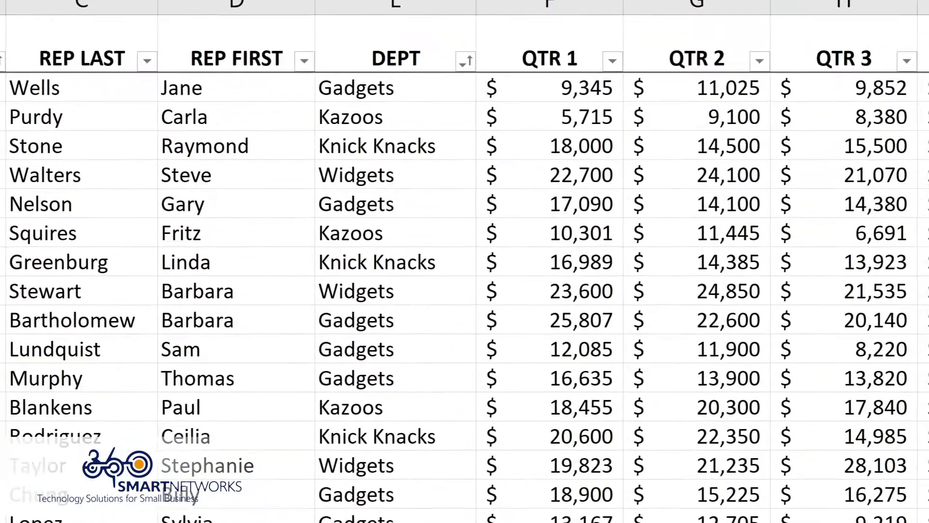
Create a PivotTable on a new worksheet from 'Sales Tracking'!$A$1:$J$77, with REGION as rows and TOTALS as values
click(60, 133)
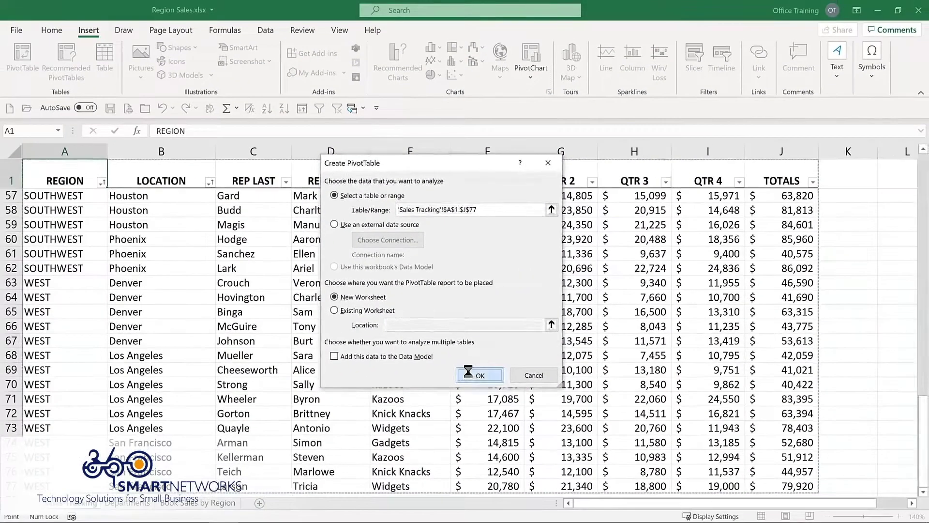
click(528, 439)
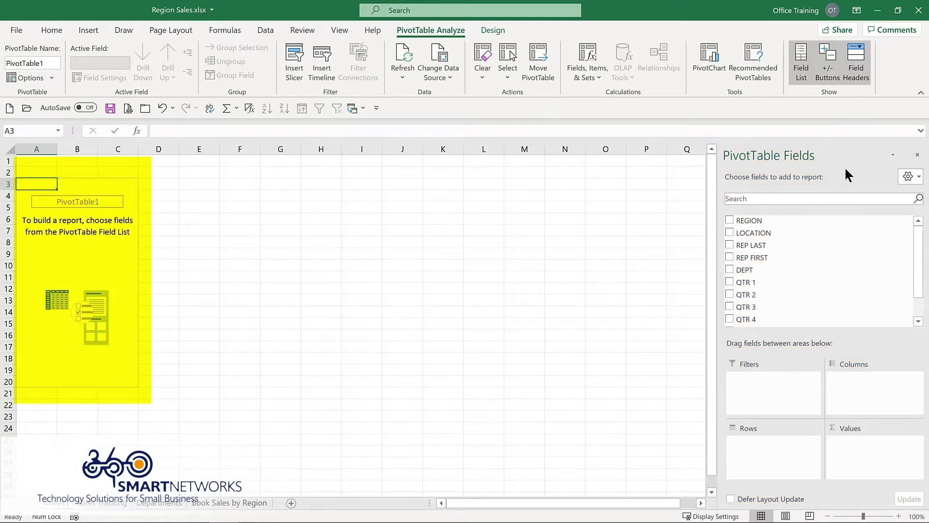
click(730, 221)
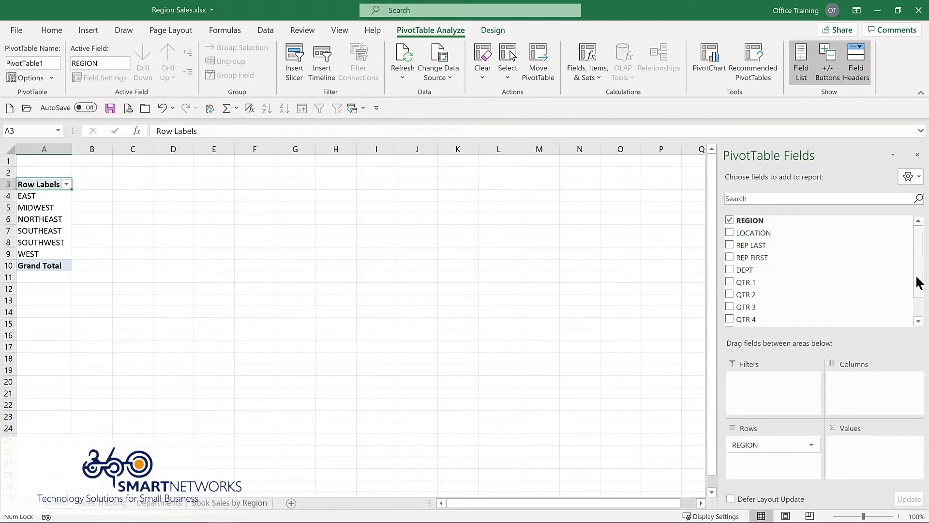
drag(919, 276, 919, 307)
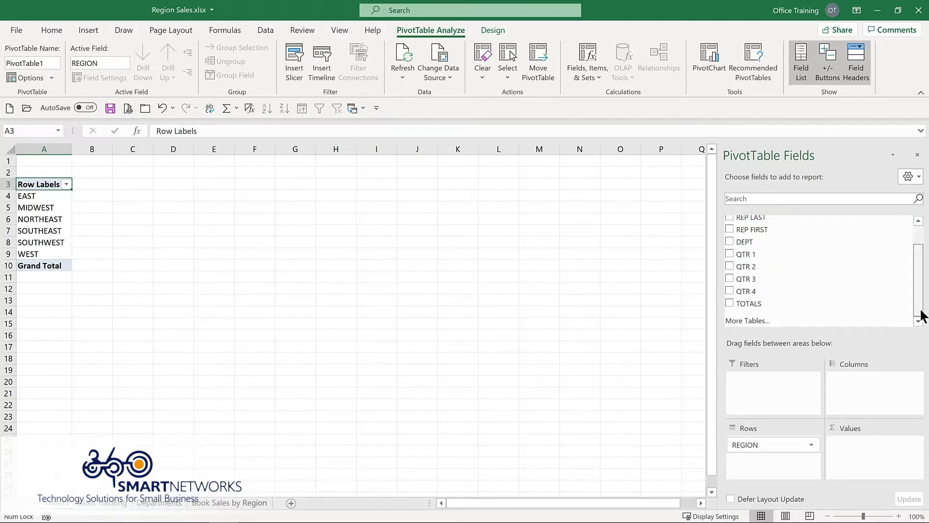
click(729, 303)
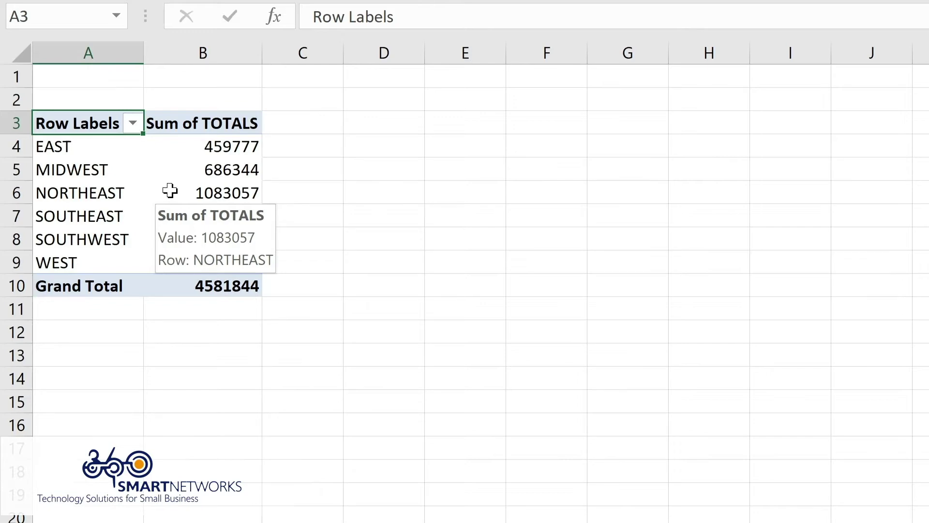
Format the Sum of TOTALS values as Currency with the $ symbol and 0 decimal places
right_click(170, 190)
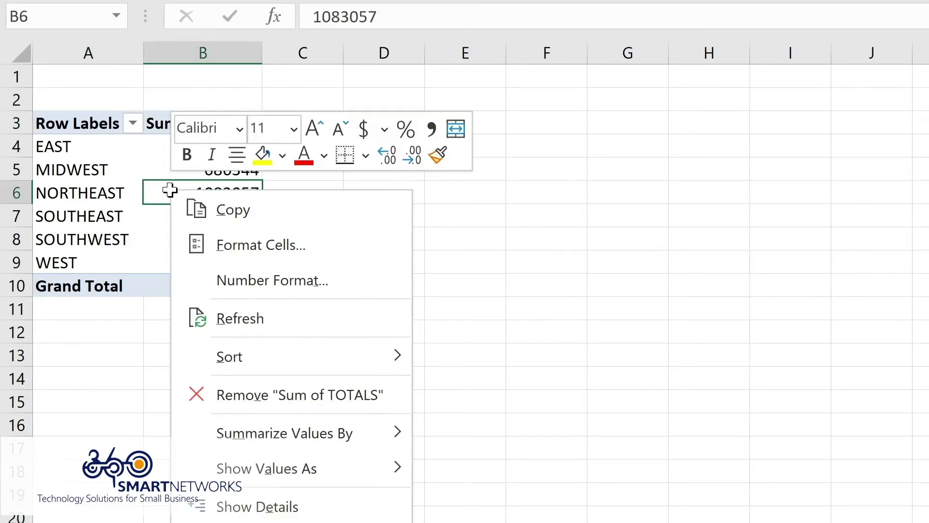
click(230, 286)
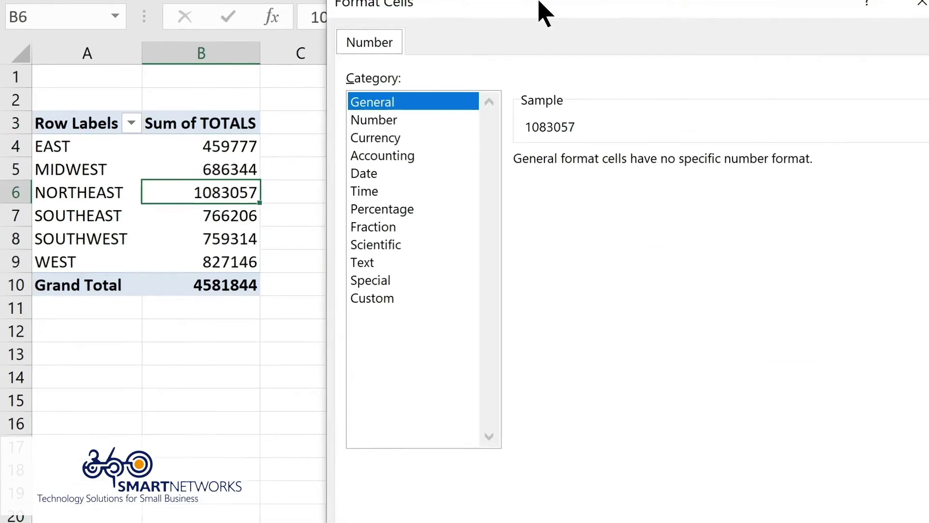
click(257, 129)
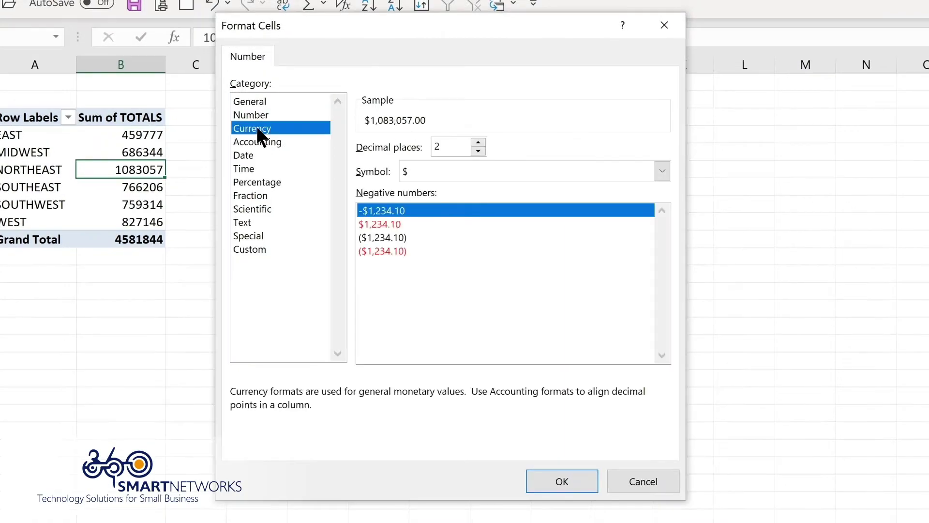
click(479, 152)
click(478, 152)
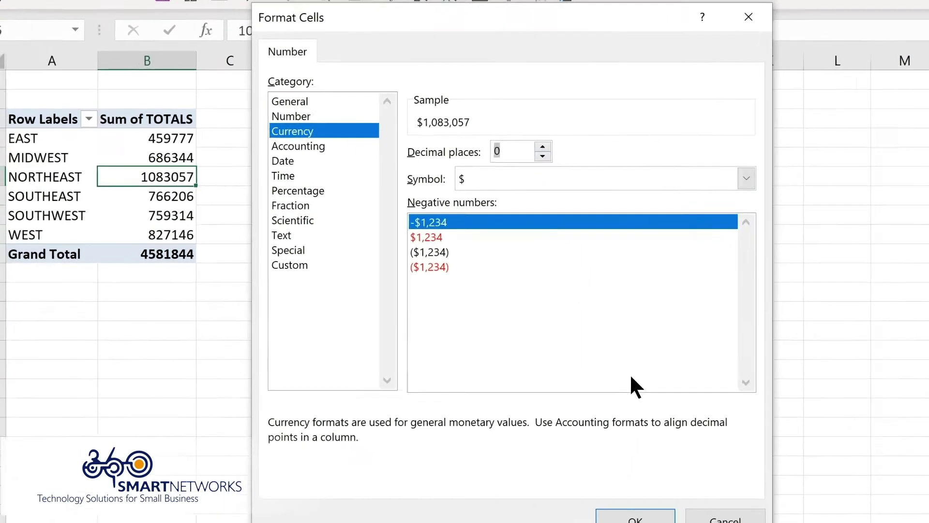
click(562, 481)
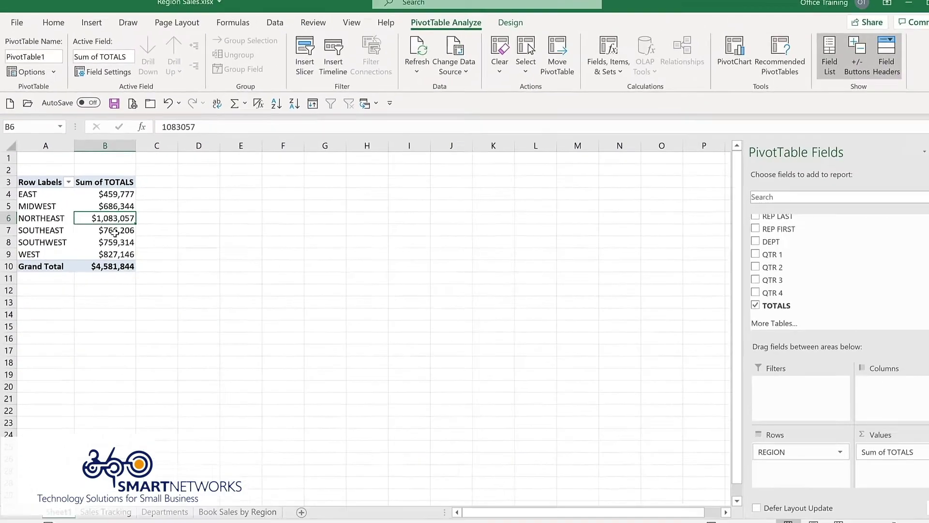
Add the DEPT field to the PivotTable and place it in the Columns area
click(729, 241)
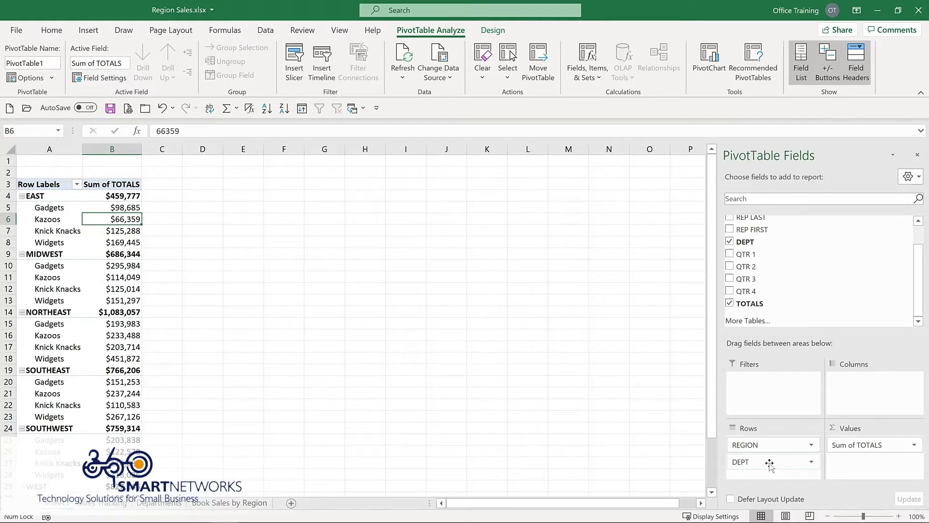
drag(770, 465, 870, 388)
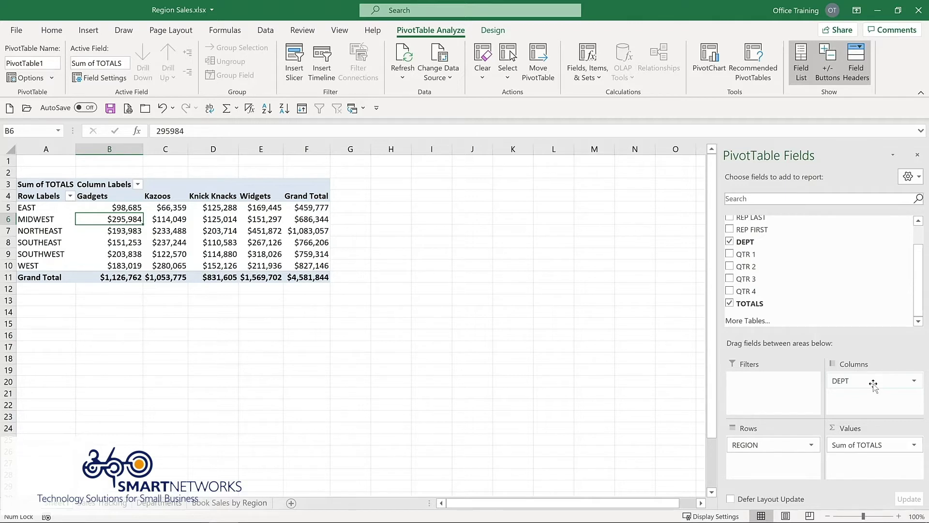
mouse_move(202, 227)
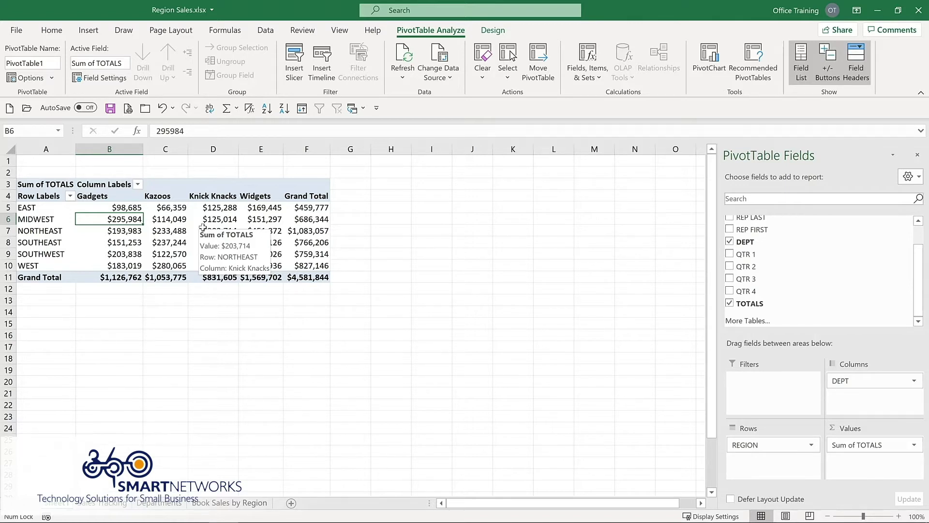
click(491, 28)
click(429, 30)
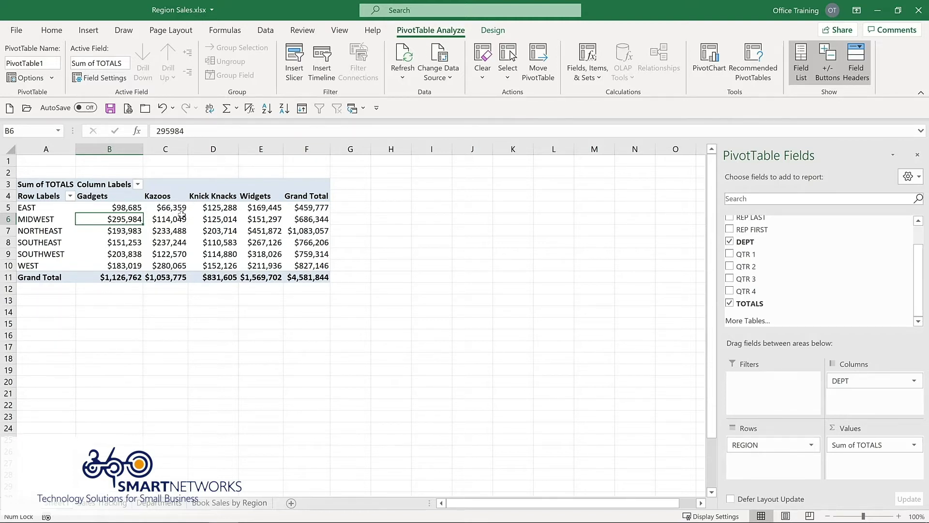
mouse_move(180, 216)
mouse_move(125, 209)
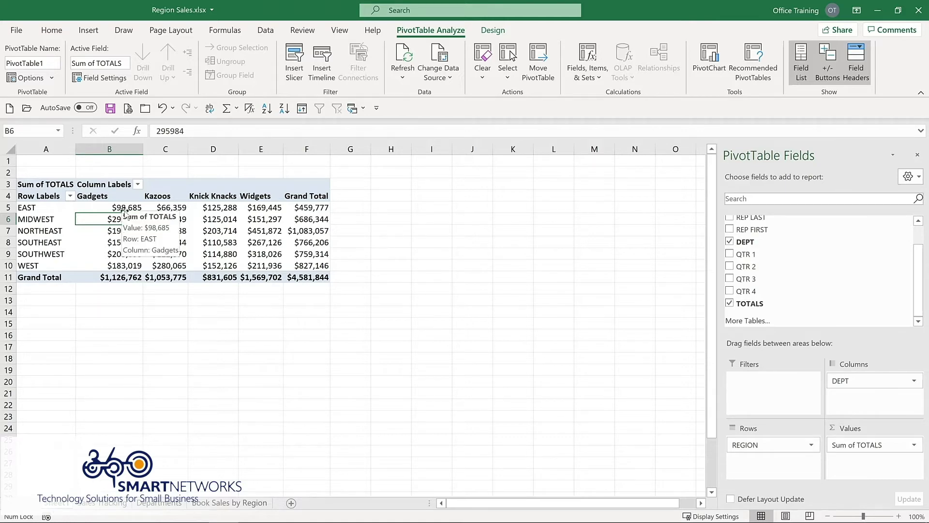
Add the LOCATION field to the PivotTable rows, nested under REGION
scroll(731, 235, up, 2)
click(729, 232)
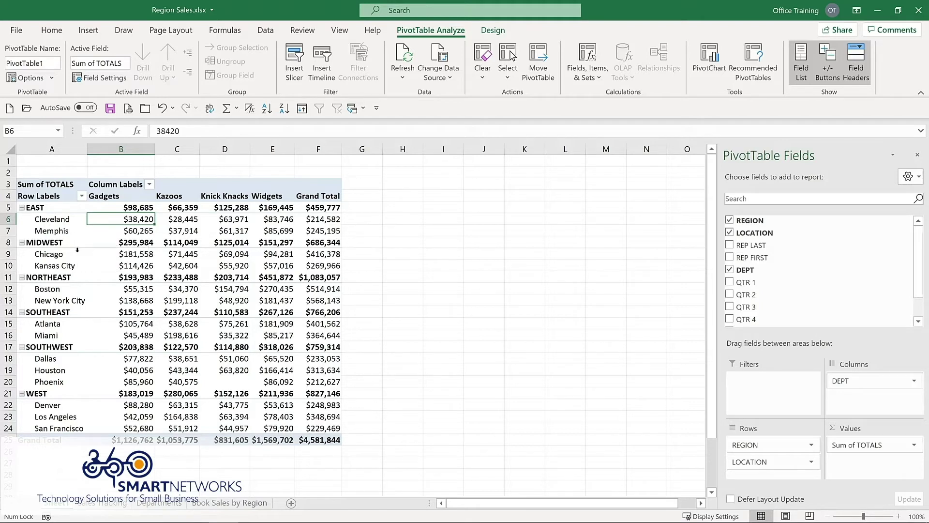
mouse_move(78, 255)
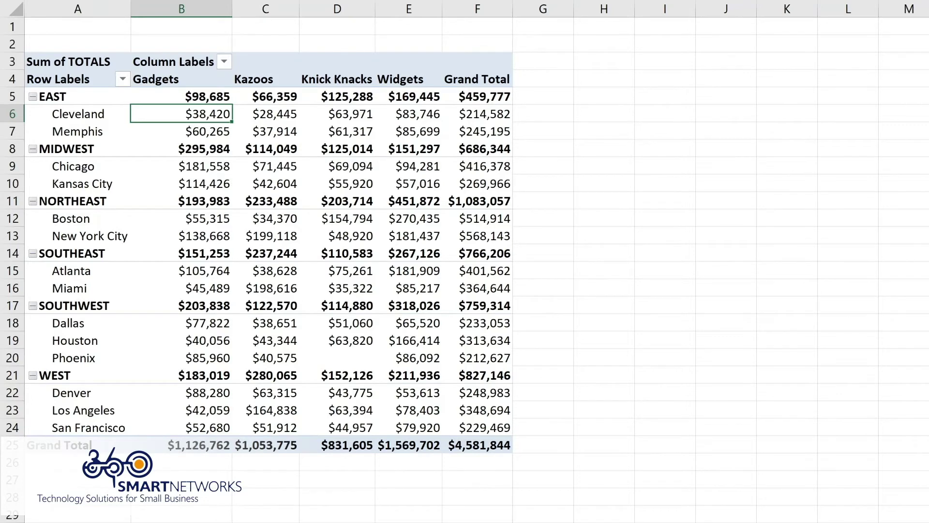
In the Sales Tracking data, set the QTR 1 amount in cell F2, the first Cleveland Gadgets record, to 100000
key(ctrl+Page_Down)
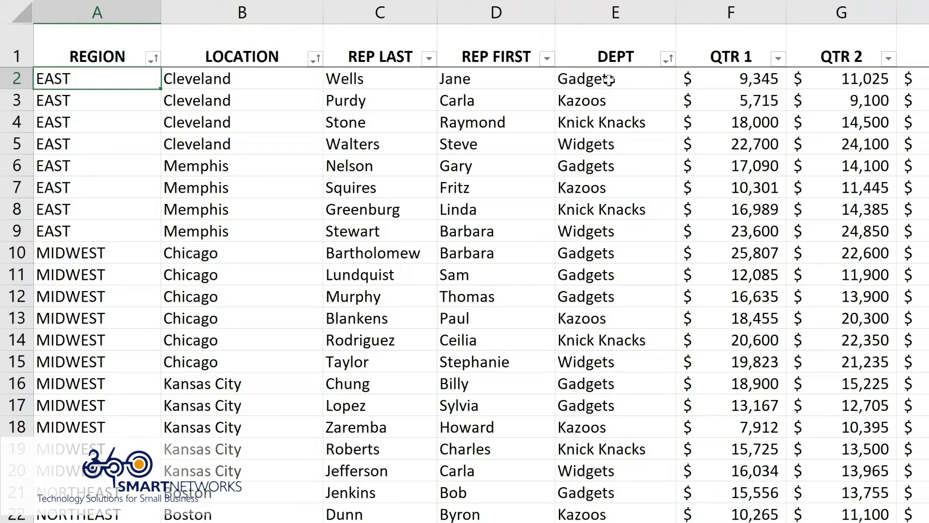
click(735, 78)
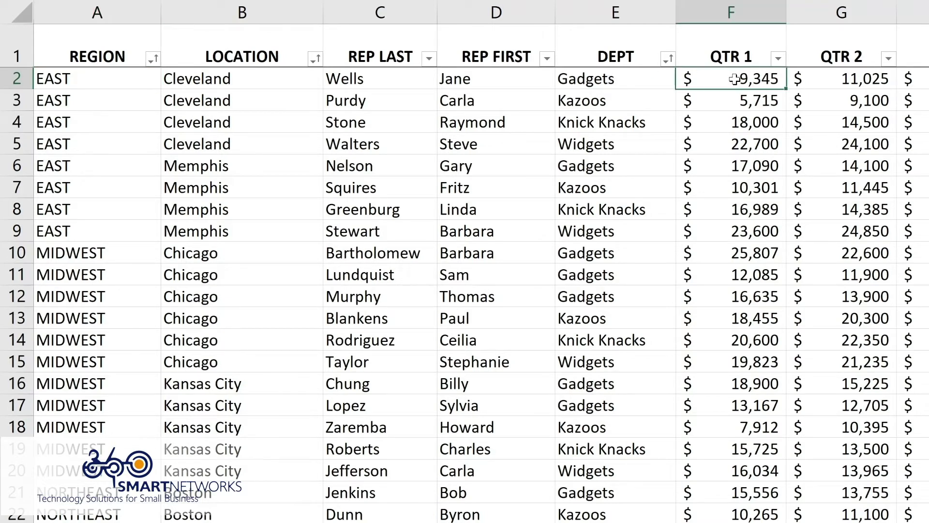
double_click(735, 78)
text(100000)
key(Return)
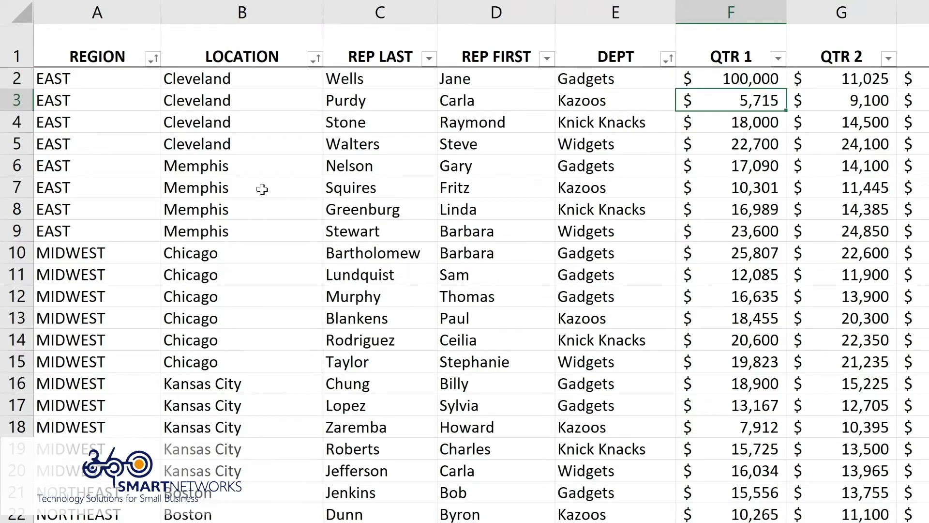
Change the location in cell B6 of the Sales Tracking data to Cleveland
click(213, 166)
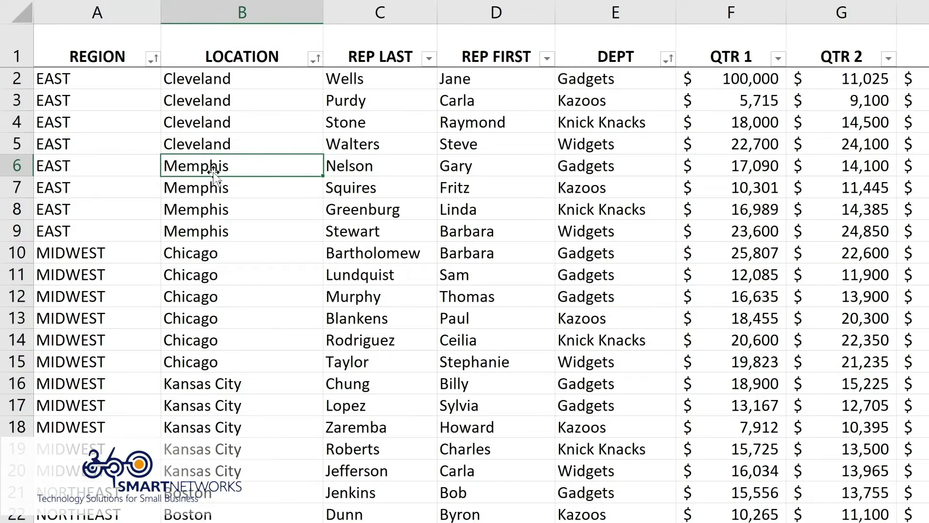
text(c)
key(BackSpace)
text(Cleveland)
key(Return)
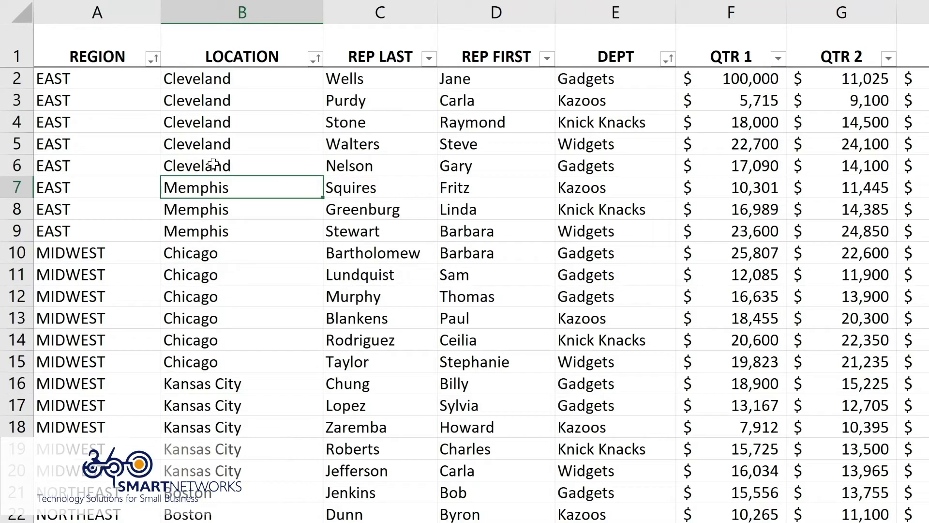
Return to the PivotTable sheet and refresh all data sources so the PivotTable picks up the edited sales records
click(609, 169)
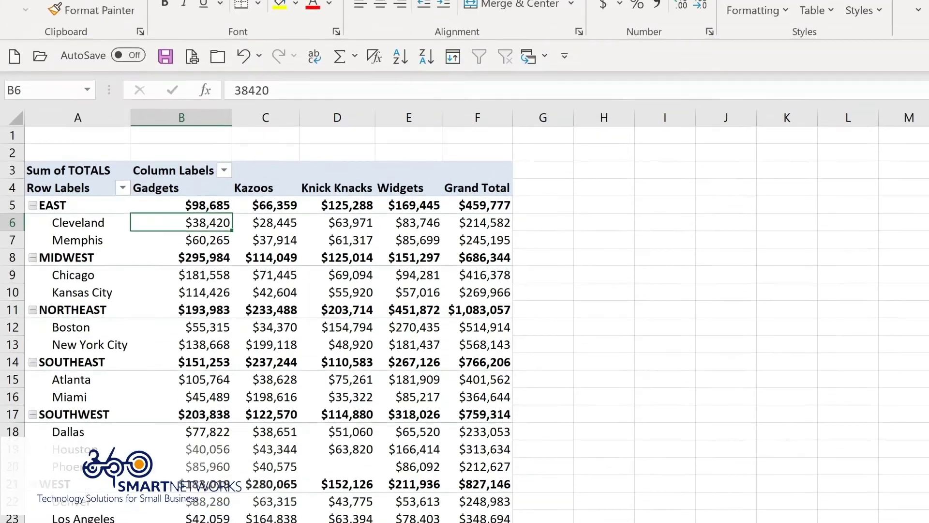
click(646, 25)
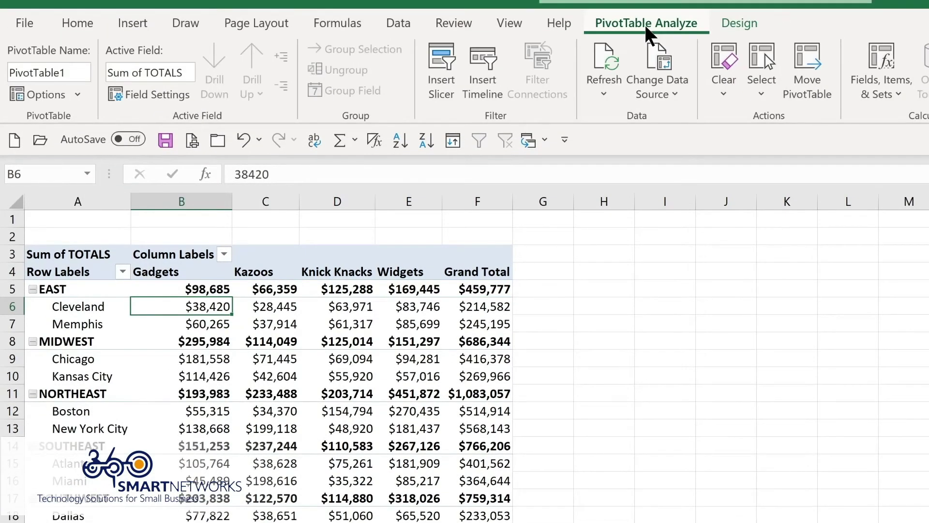
click(601, 90)
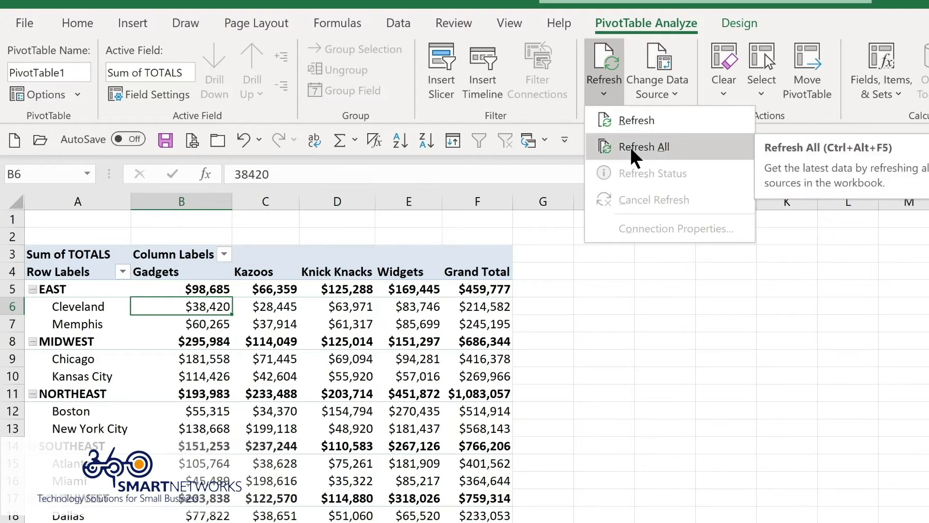
click(605, 147)
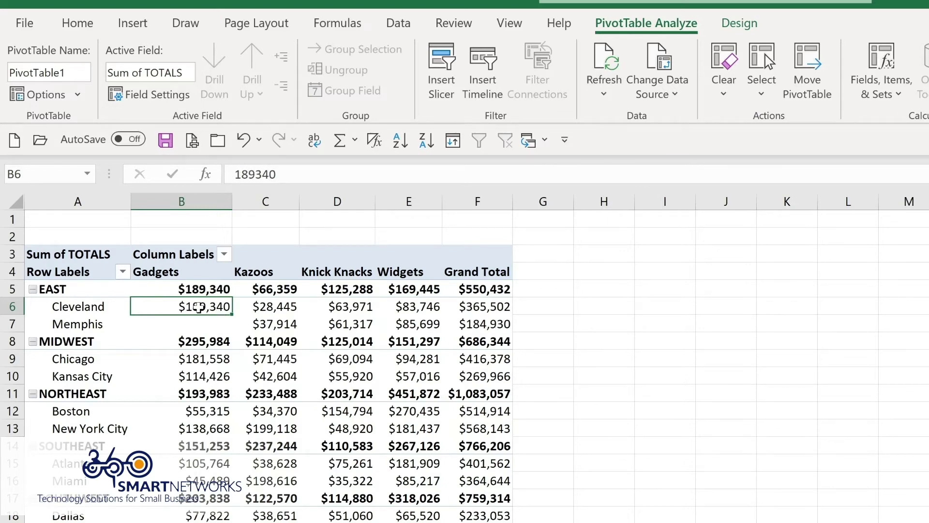
mouse_move(187, 371)
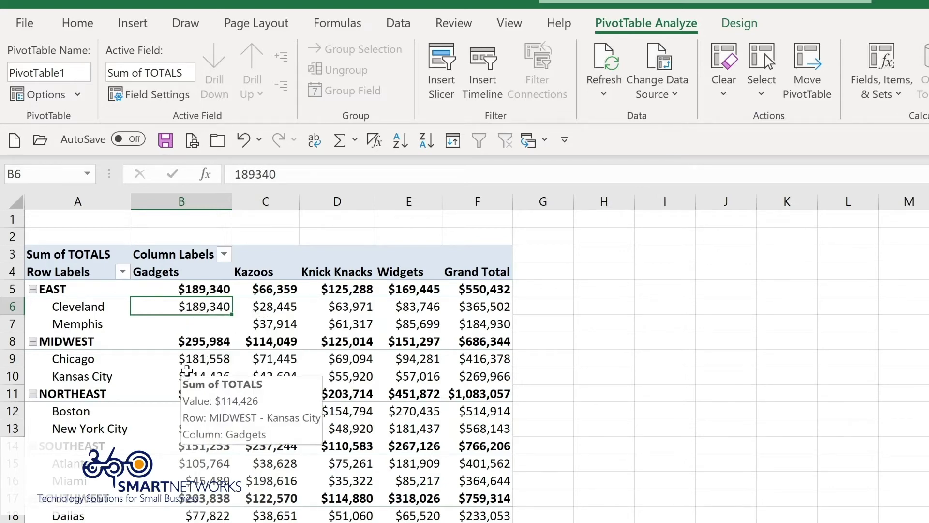
mouse_move(195, 324)
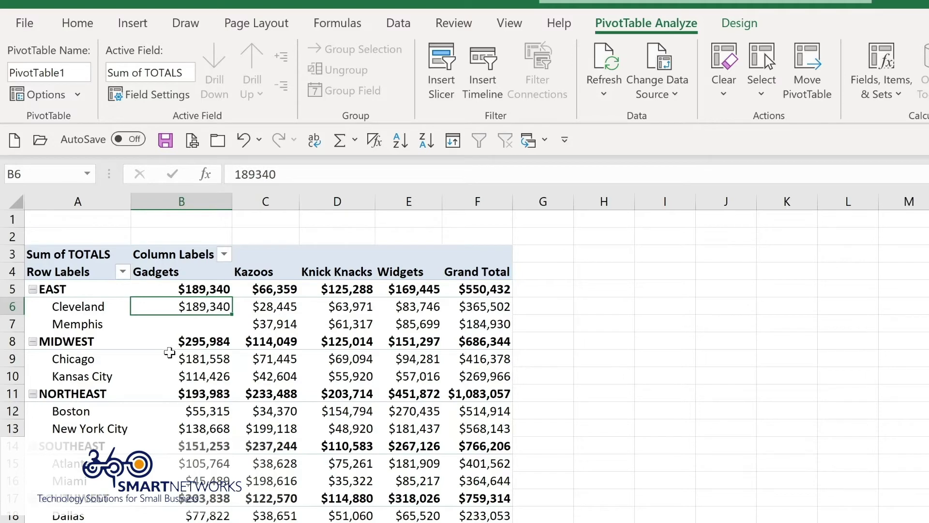
Check the PivotTable's data source settings and accept the range 'Sales Tracking'!$A$1:$J$77
mouse_move(194, 337)
click(667, 95)
click(665, 116)
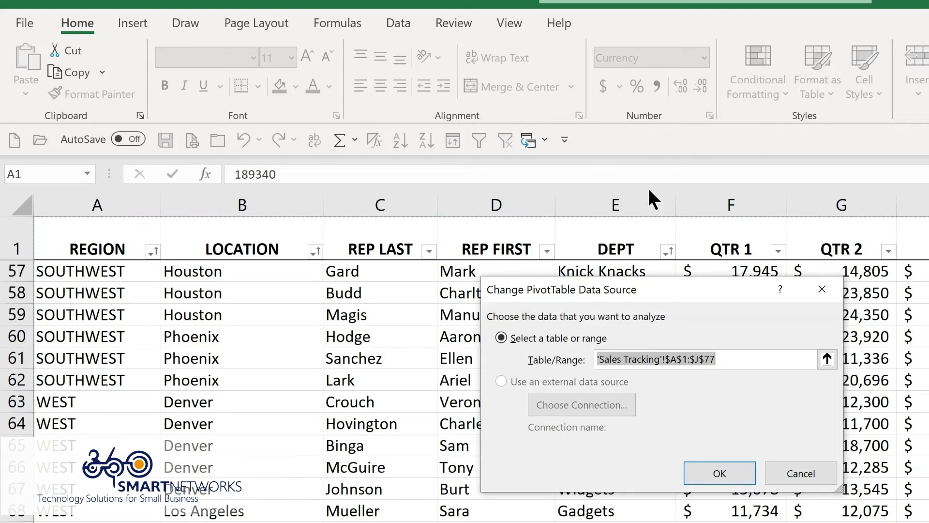
click(730, 467)
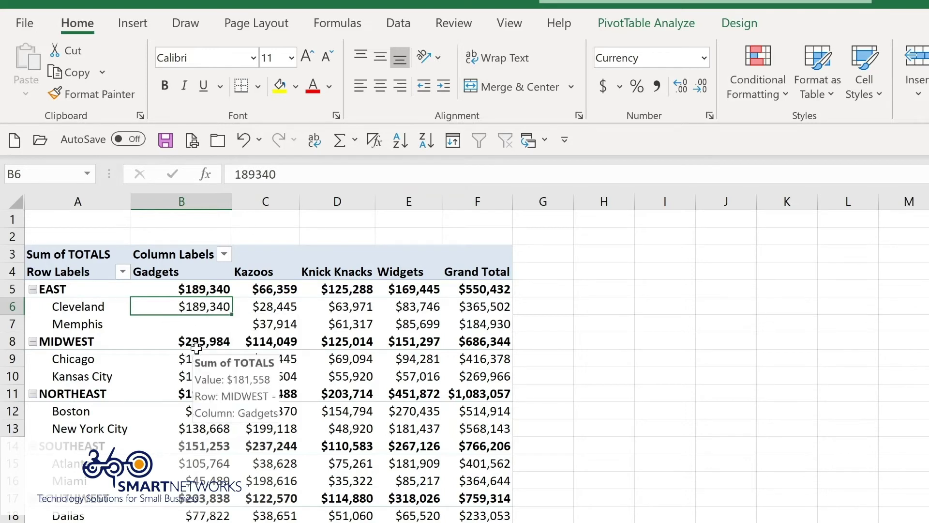
Drill down into the detail records behind the Gadgets total for Chicago
mouse_move(194, 361)
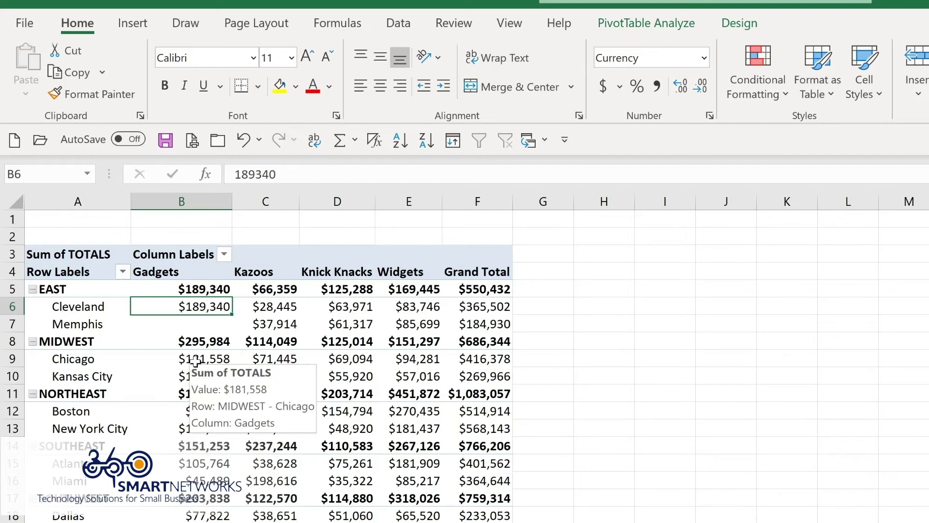
double_click(195, 361)
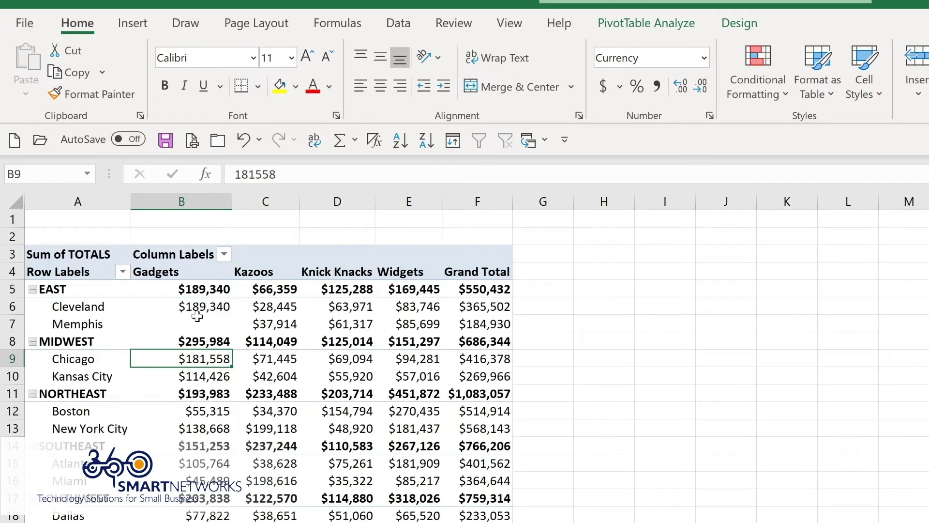
Collapse the EAST region in the PivotTable and expand it again
mouse_move(197, 316)
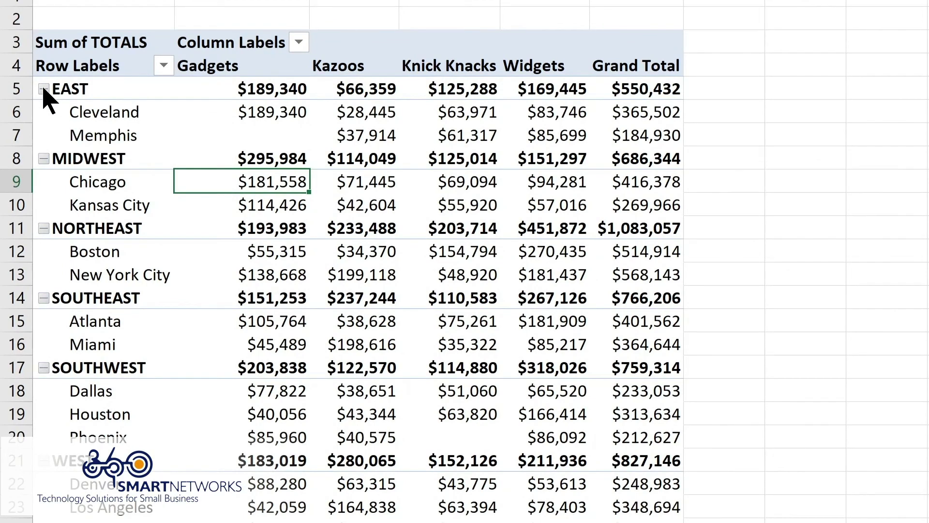
click(43, 89)
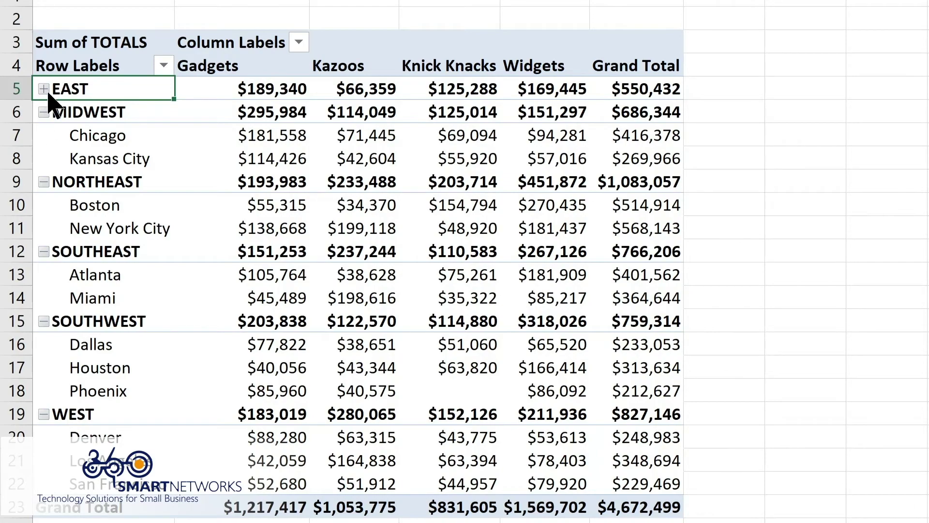
click(43, 89)
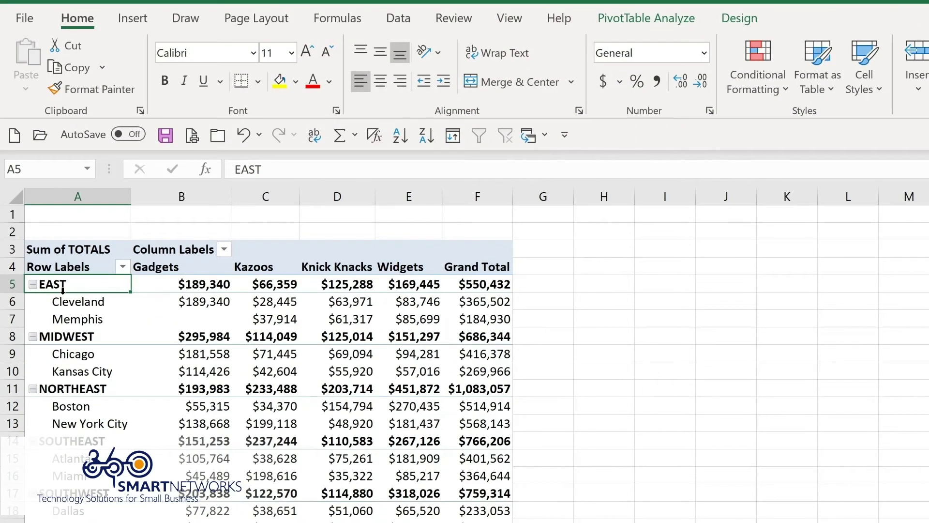
Collapse all items of the REGION field in the PivotTable and expand them again
click(628, 24)
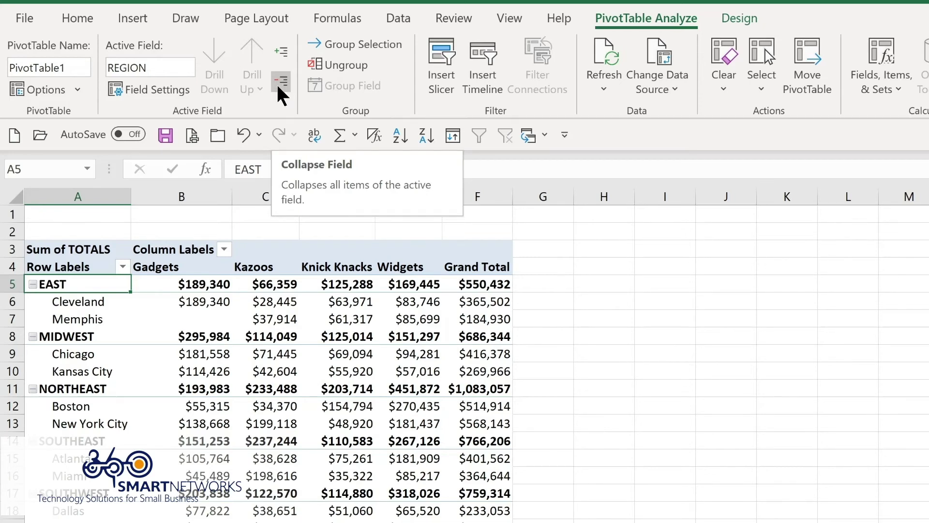
click(281, 81)
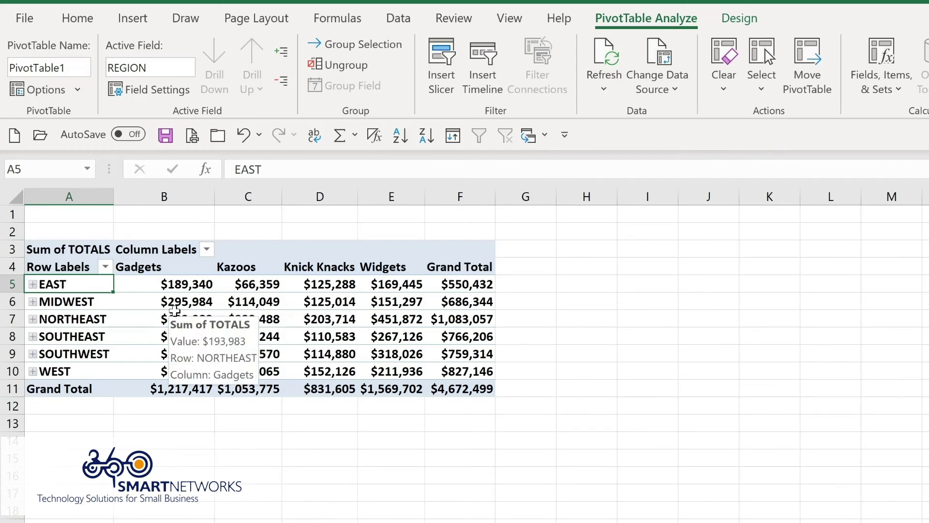
click(283, 50)
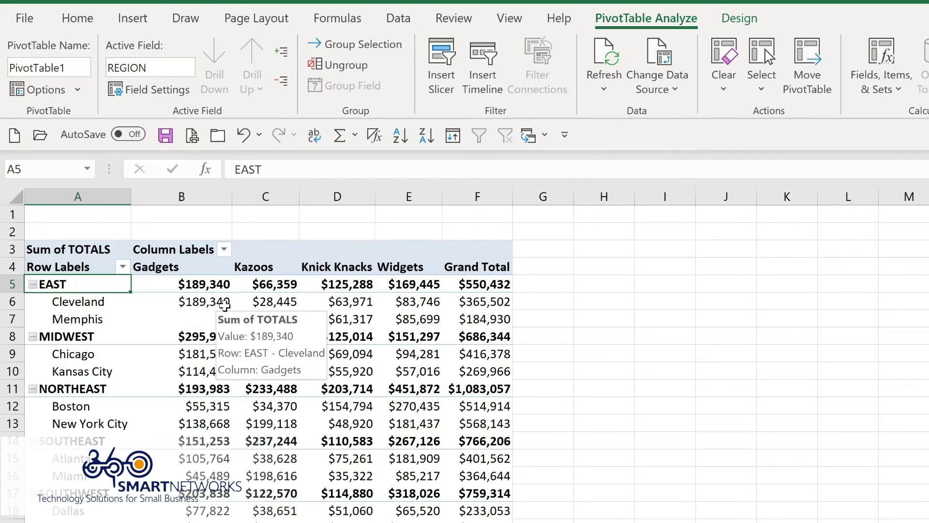
Apply the blue style from the first Medium row to the PivotTable and show all subtotals at the bottom of each group
click(746, 15)
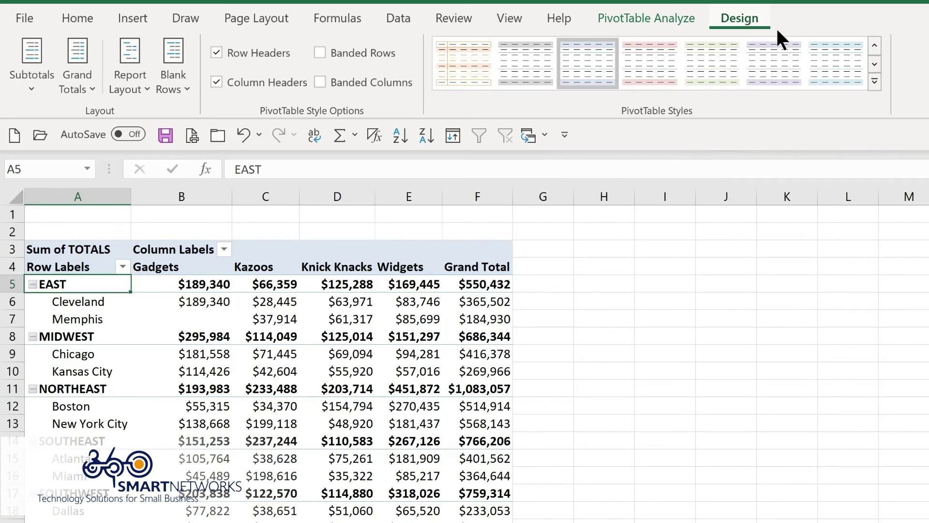
click(875, 82)
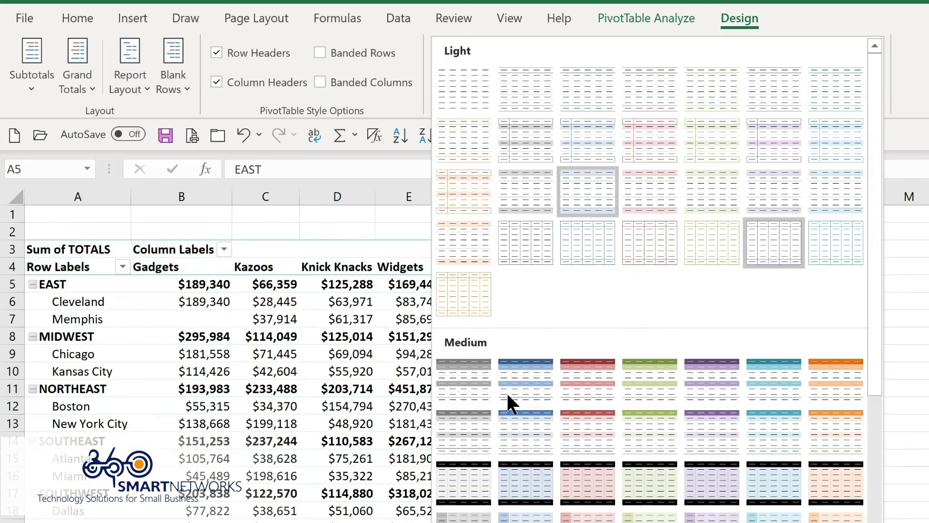
click(512, 380)
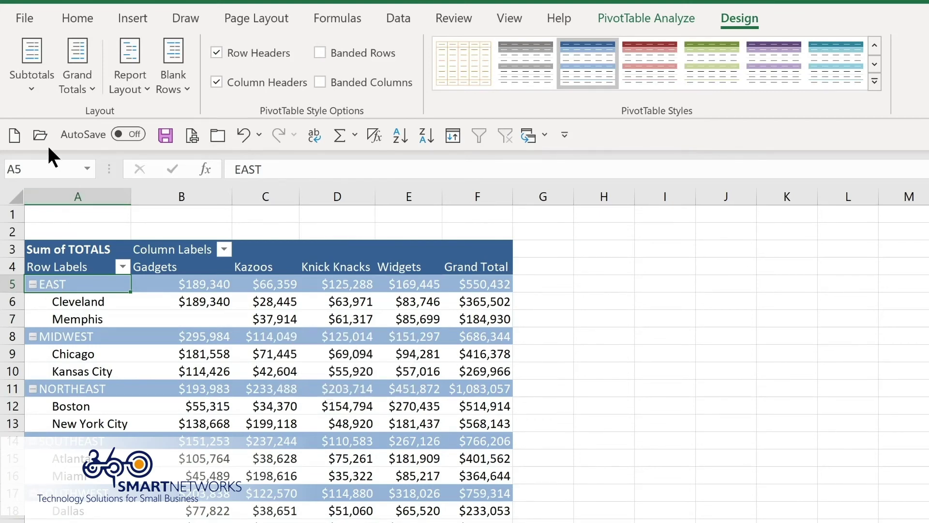
click(37, 91)
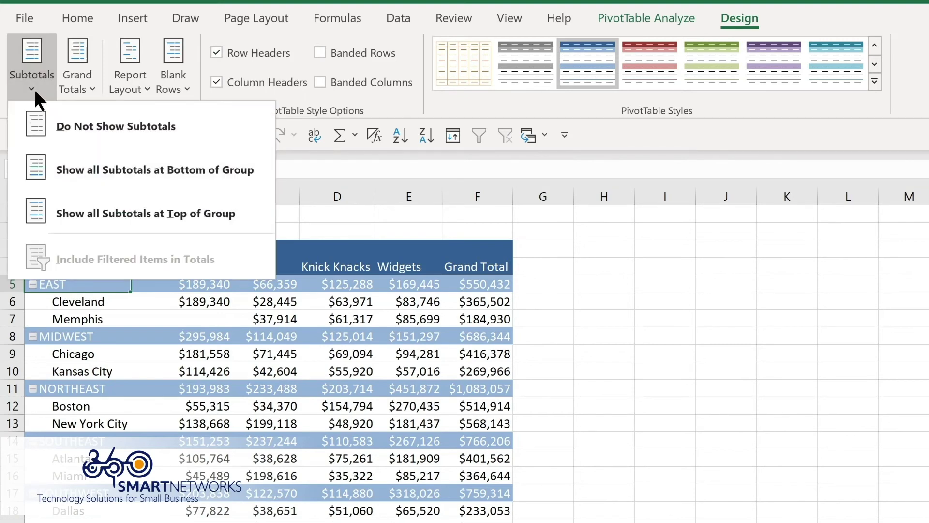
click(89, 169)
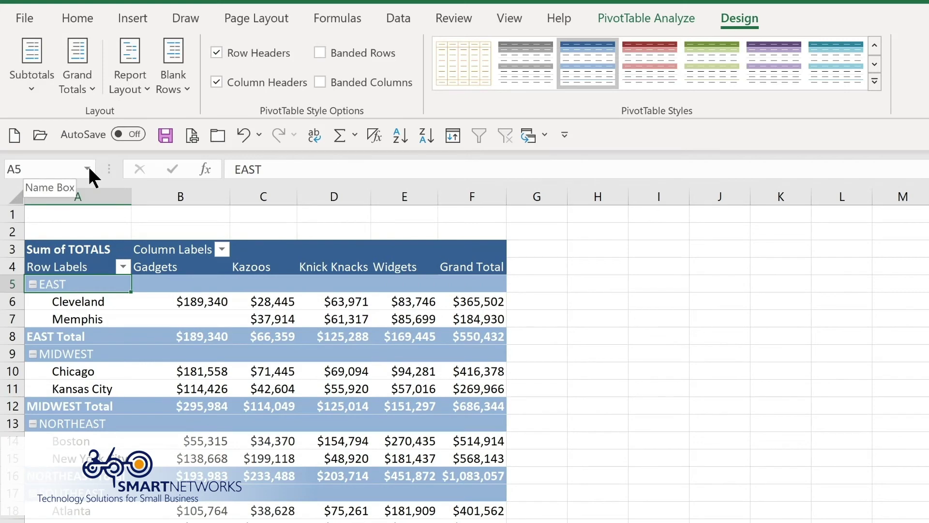
click(77, 82)
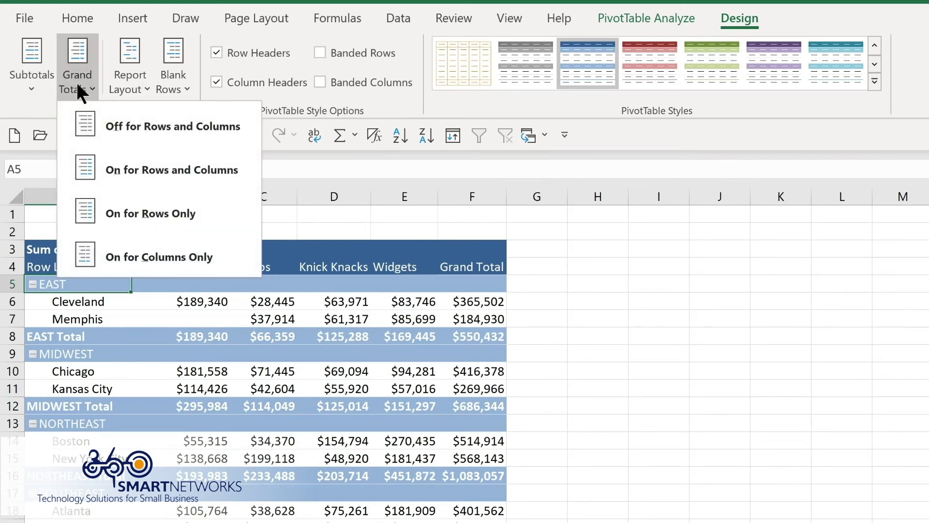
click(142, 86)
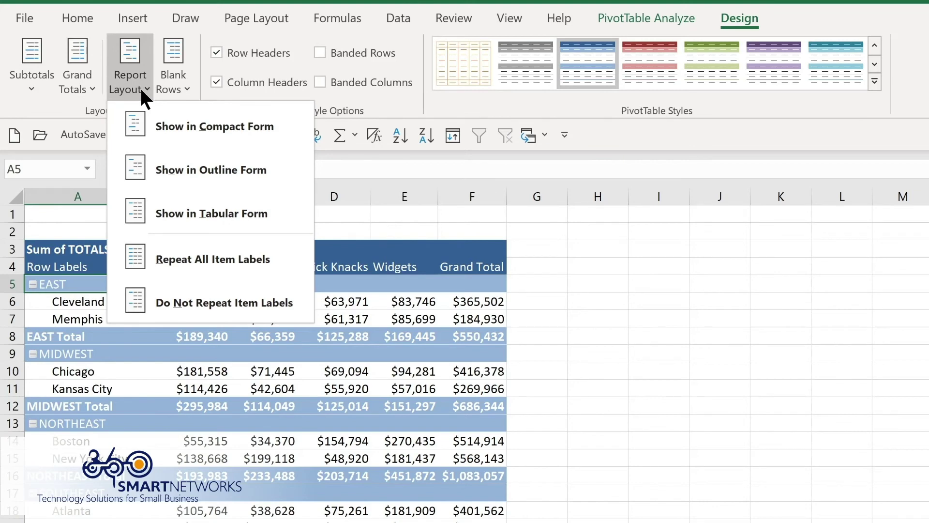
click(140, 86)
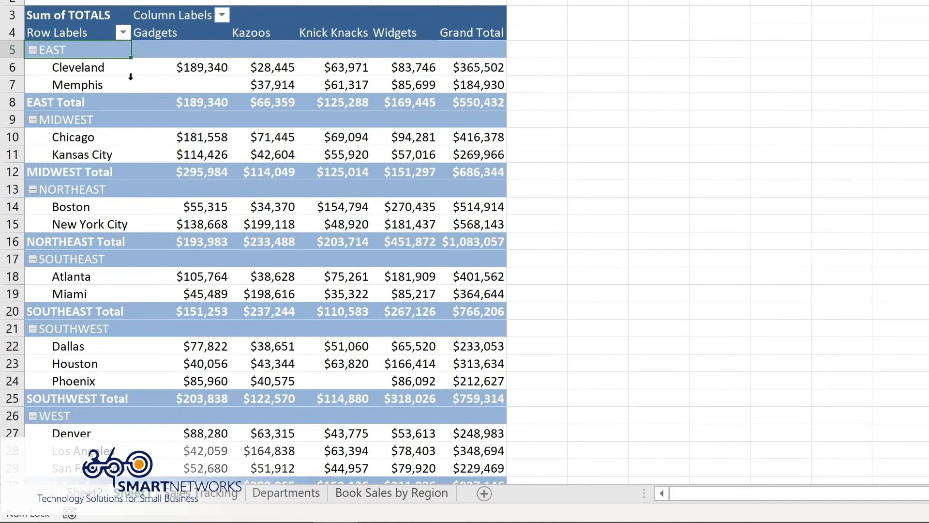
Filter the PivotTable rows to the EAST, MIDWEST and NORTHEAST regions only
click(123, 32)
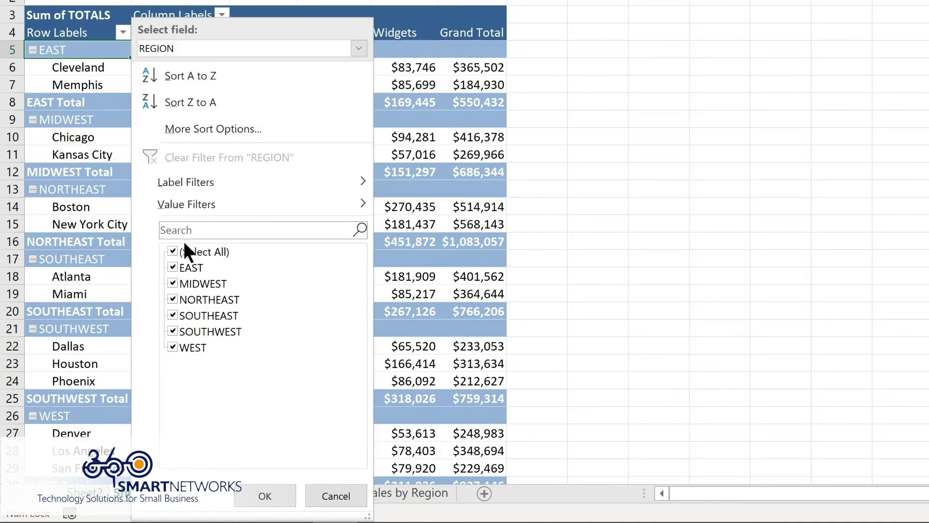
click(171, 250)
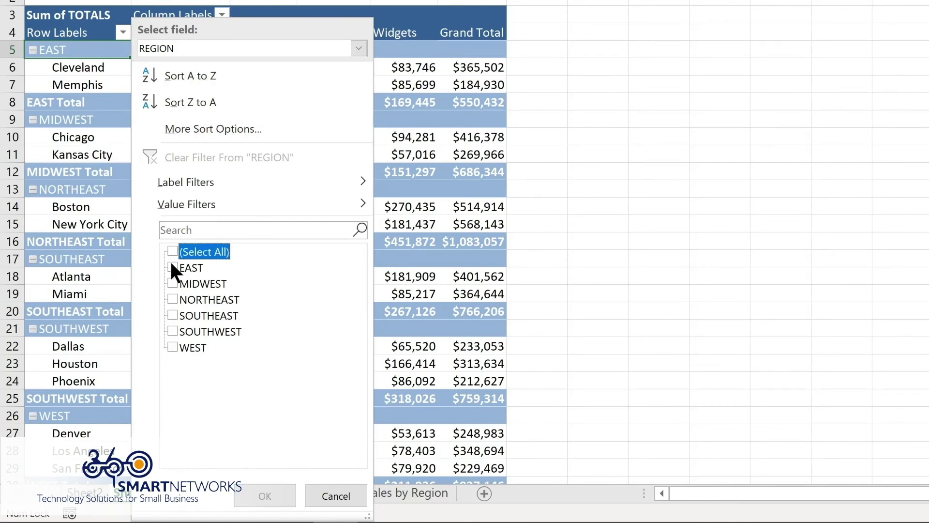
click(171, 267)
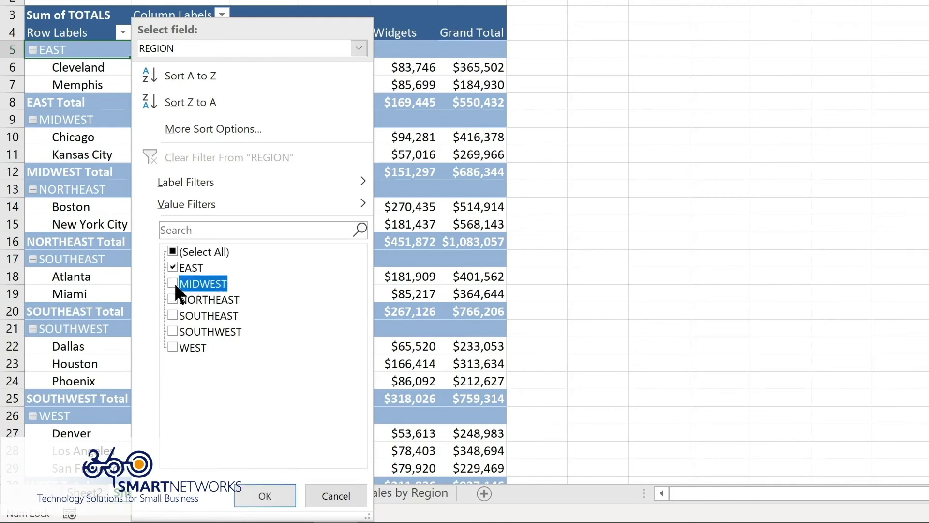
click(172, 296)
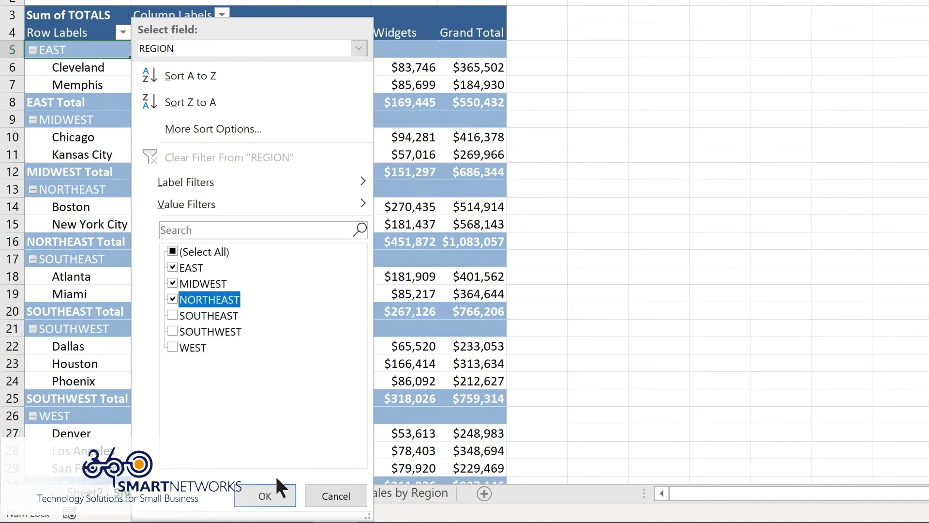
click(270, 492)
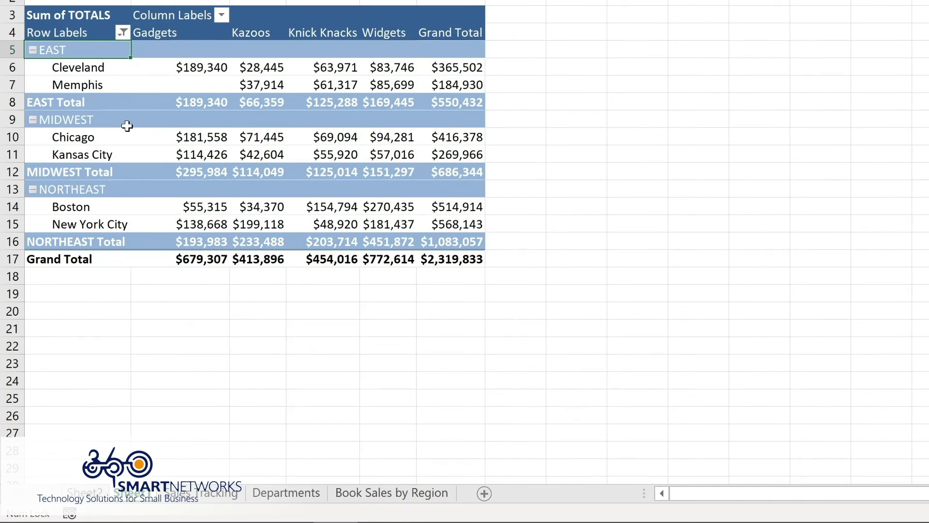
Clear the REGION filter from the PivotTable's row labels
click(221, 15)
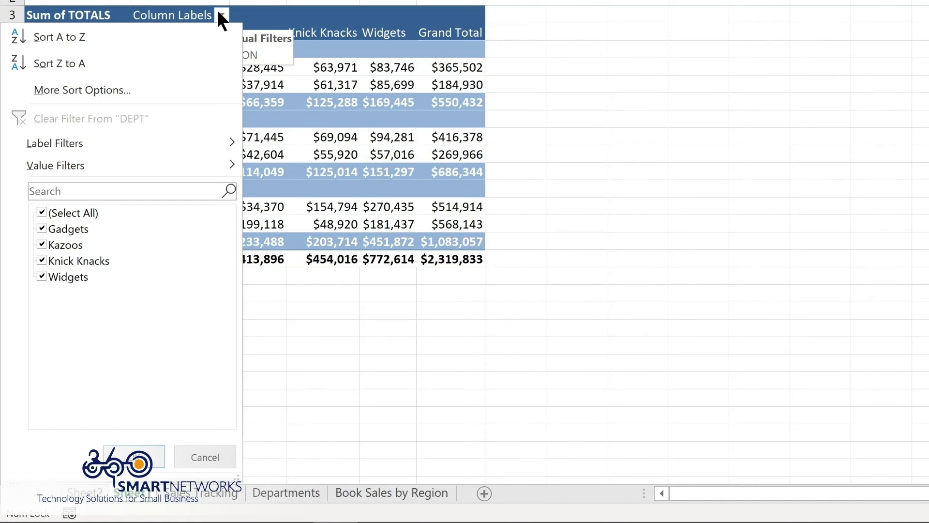
click(122, 32)
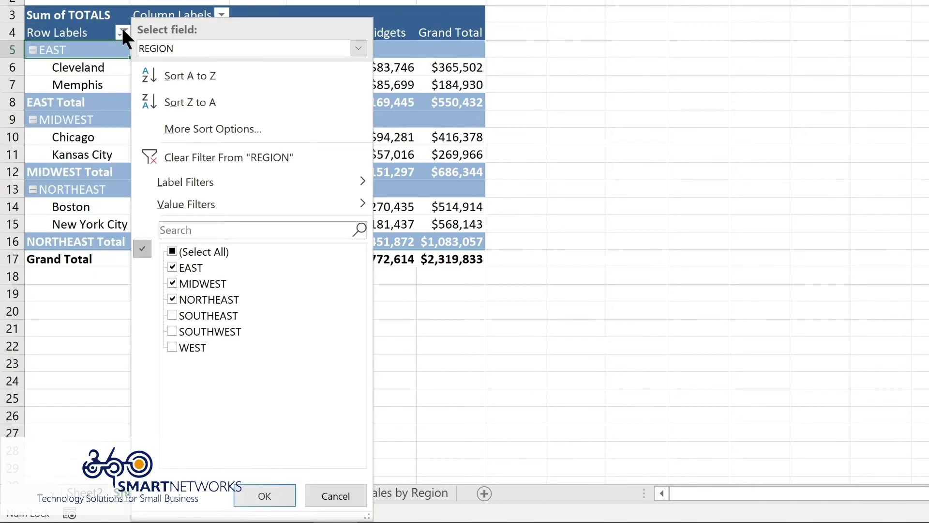
click(181, 156)
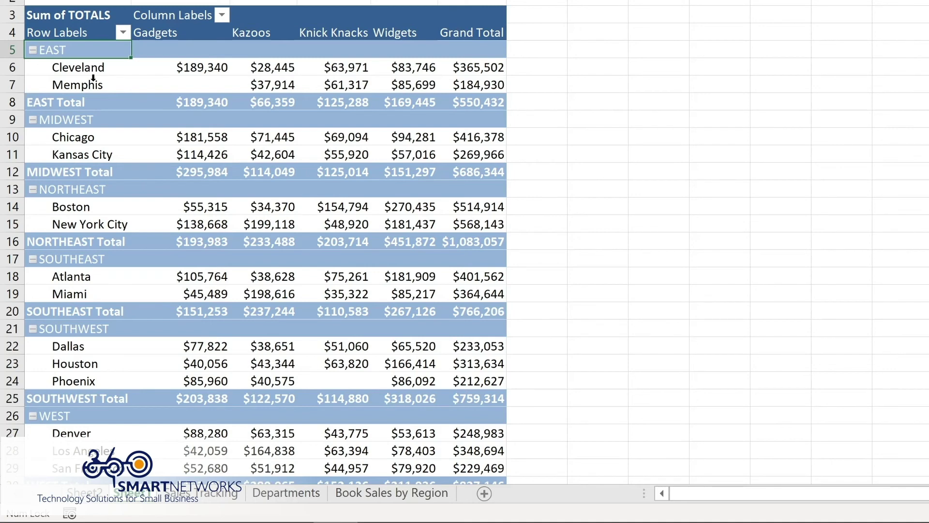
Sort the locations within each region by their Grand Total from smallest to largest
click(179, 67)
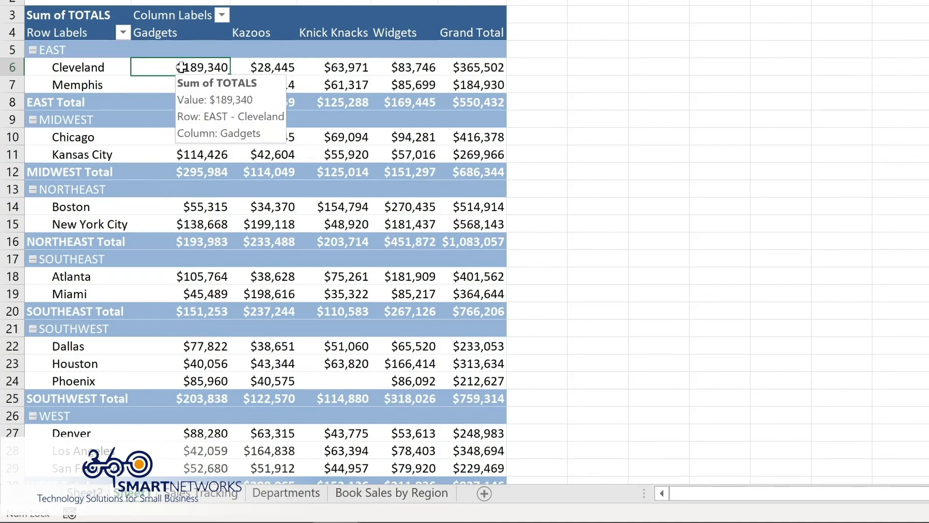
right_click(468, 70)
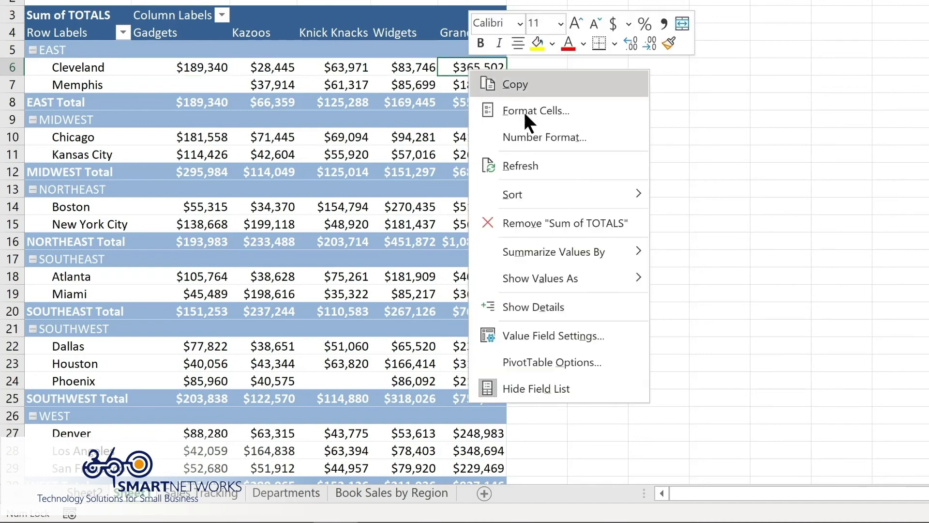
mouse_move(525, 198)
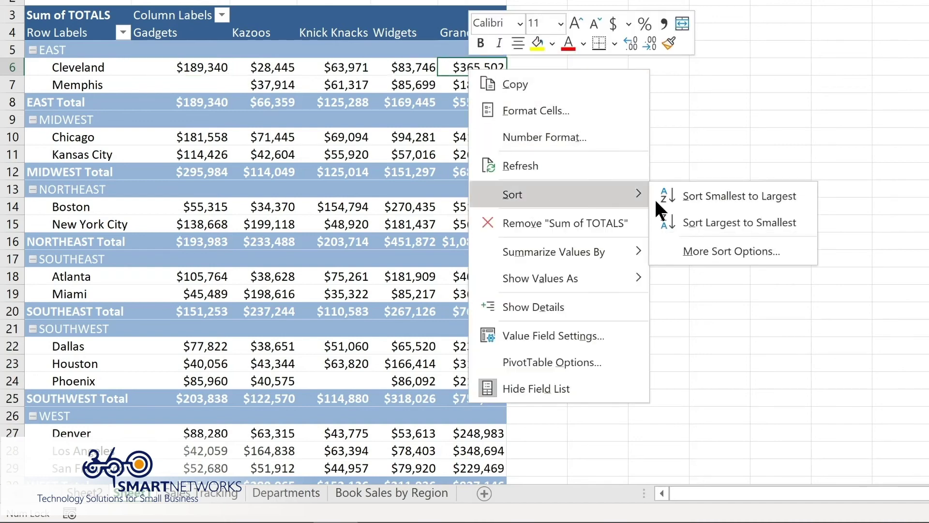
click(704, 194)
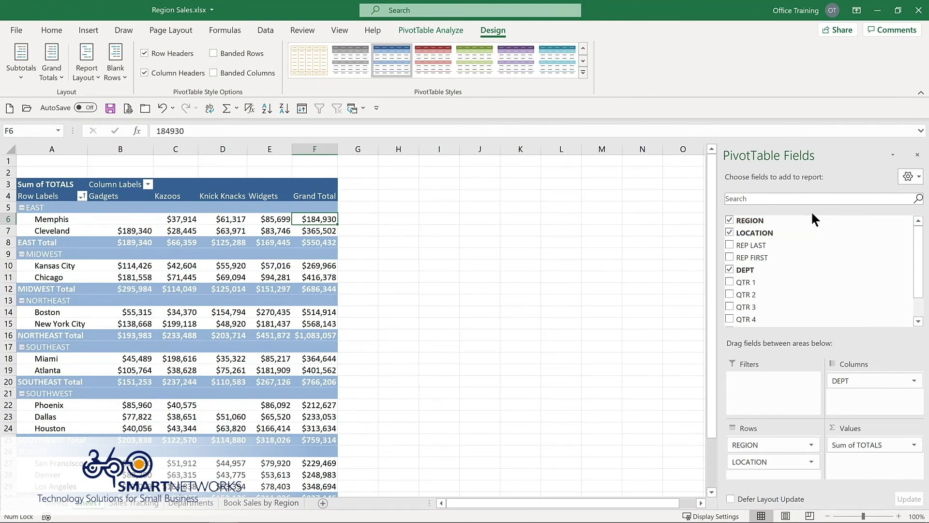
Remove REGION from the PivotTable rows and add it as a report filter instead
click(730, 221)
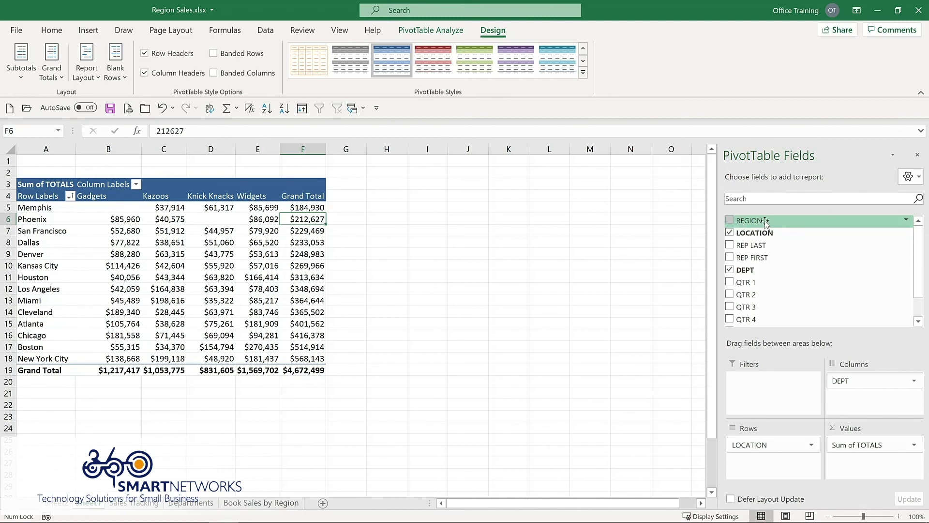
drag(764, 222, 754, 391)
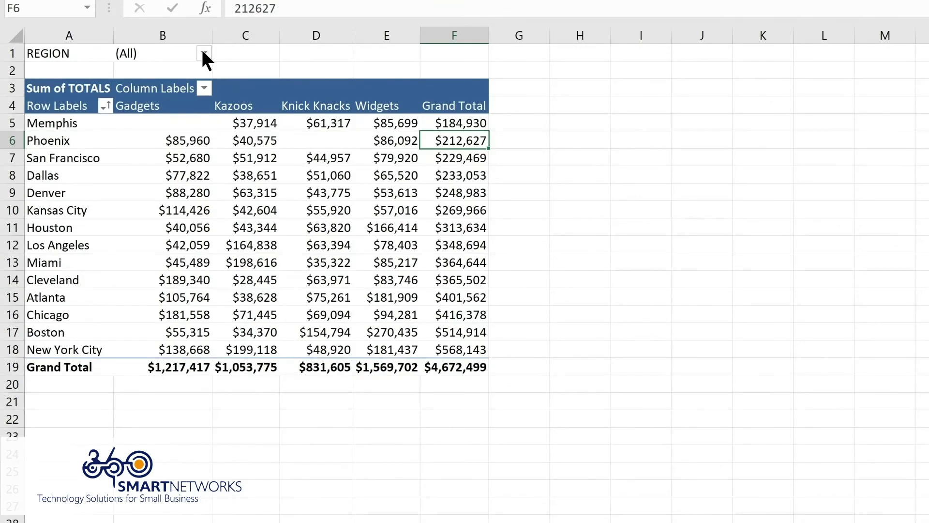
Filter the report to the MIDWEST region and reset the REGION report filter to (All)
click(204, 54)
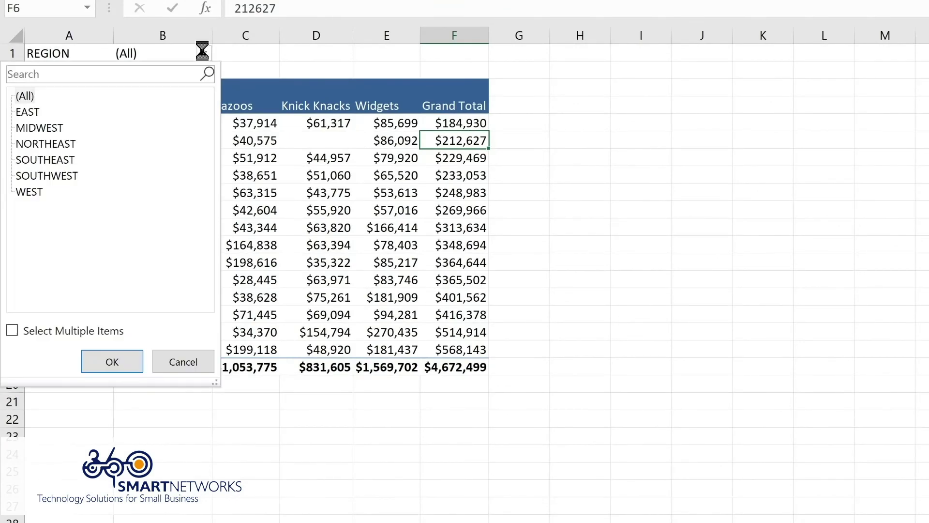
click(50, 127)
click(113, 362)
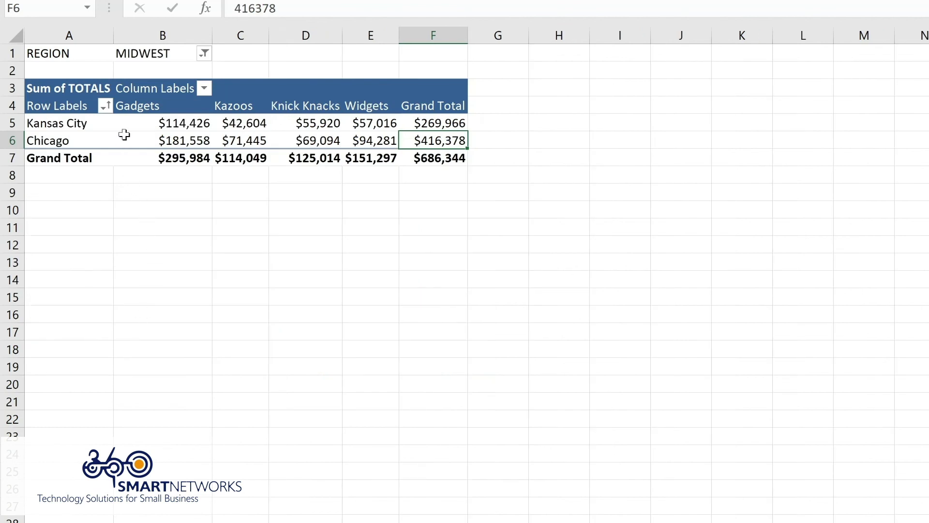
click(204, 55)
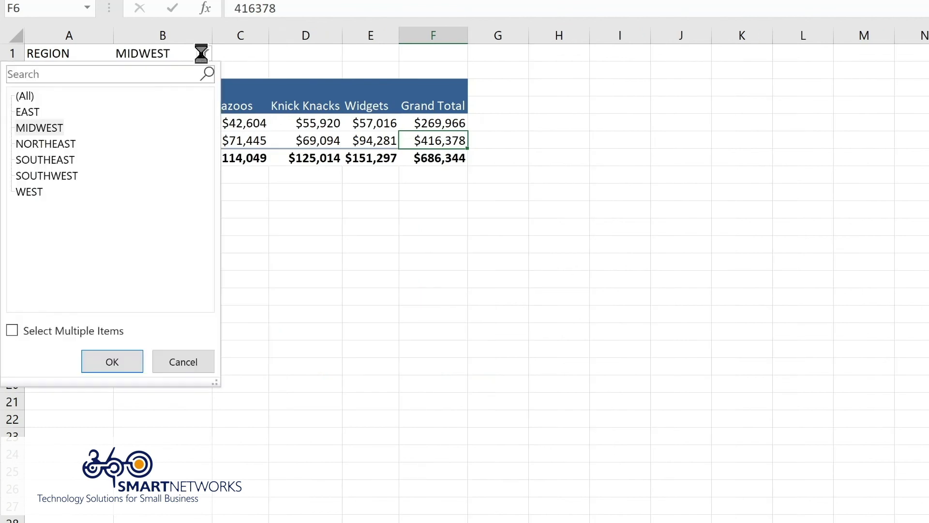
click(33, 94)
click(102, 364)
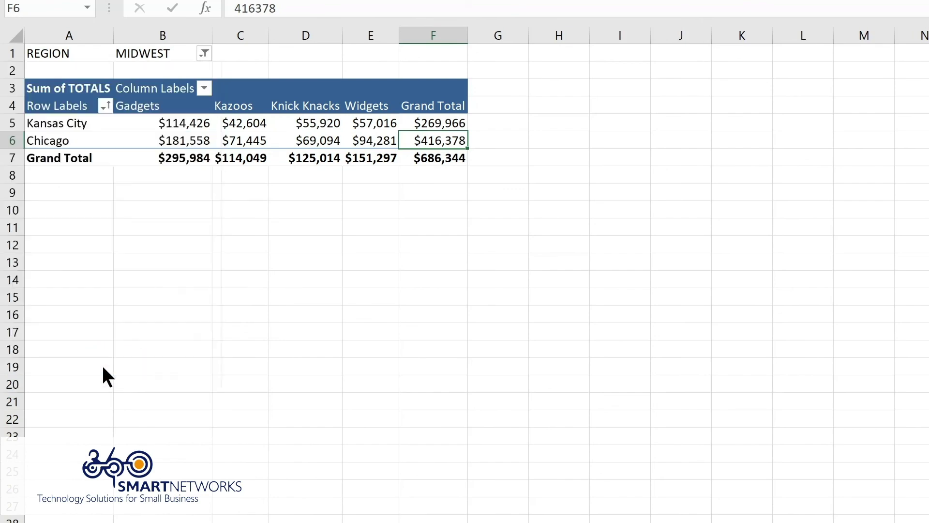